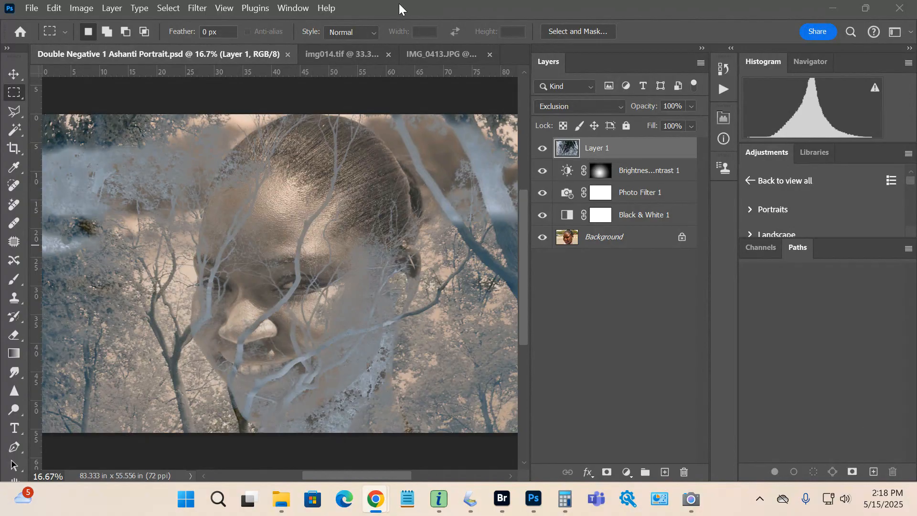
Copy the inverted tree image from img014.tif into the elephant photo IMG_0413.JPG as a new layer
{"action": "left_click", "coordinate": [323, 51]}
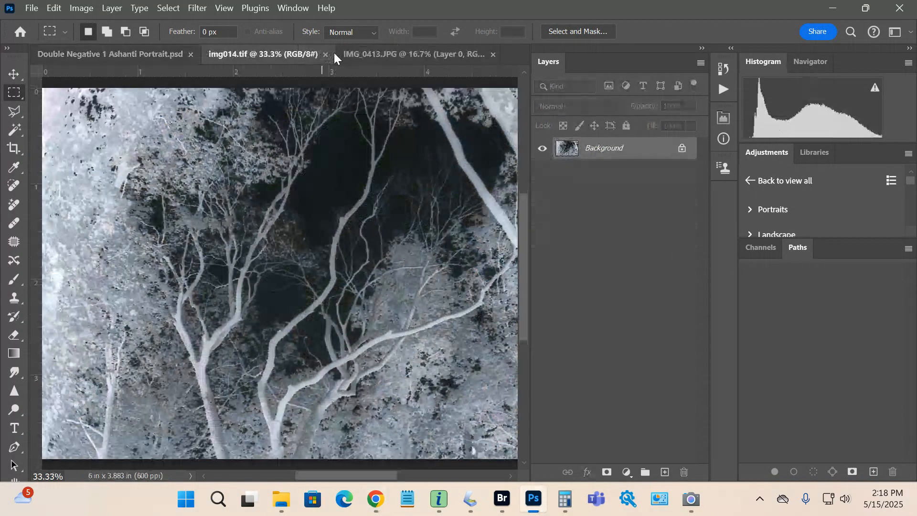
{"action": "left_click", "coordinate": [362, 53]}
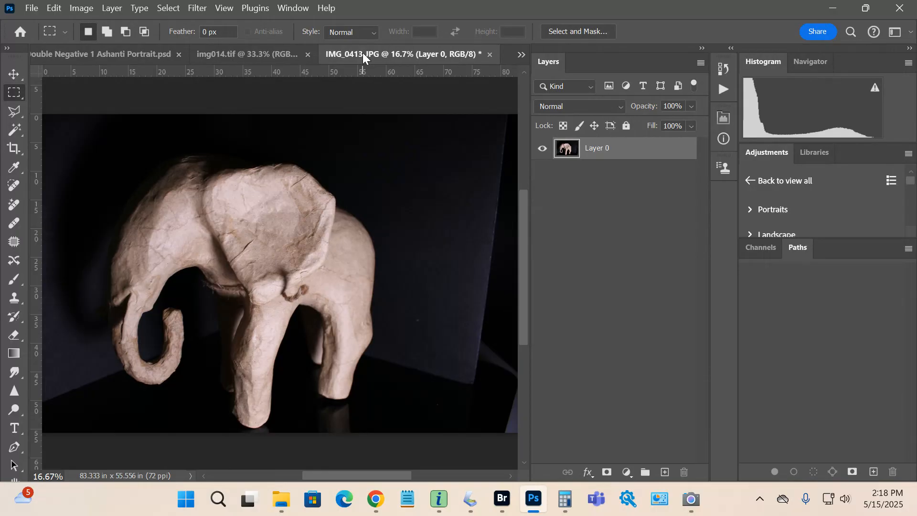
{"action": "left_click", "coordinate": [260, 56]}
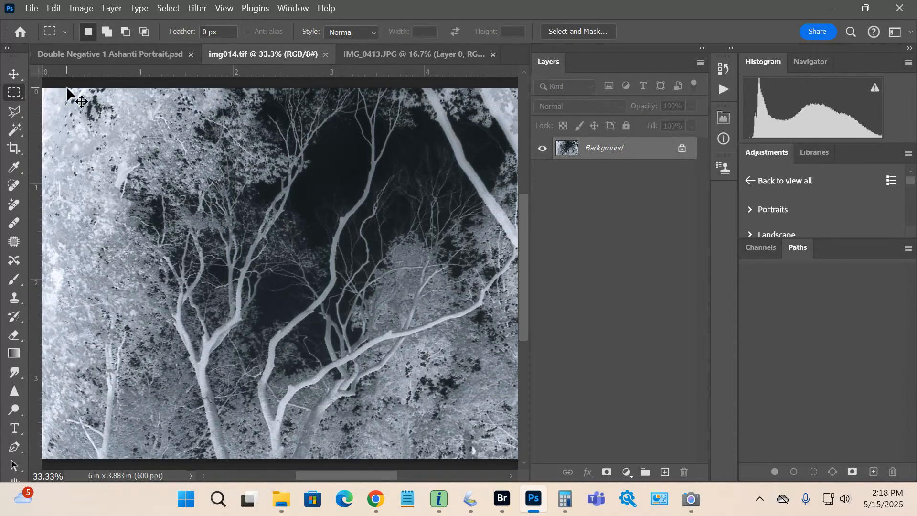
{"action": "key", "text": "ctrl+plus"}
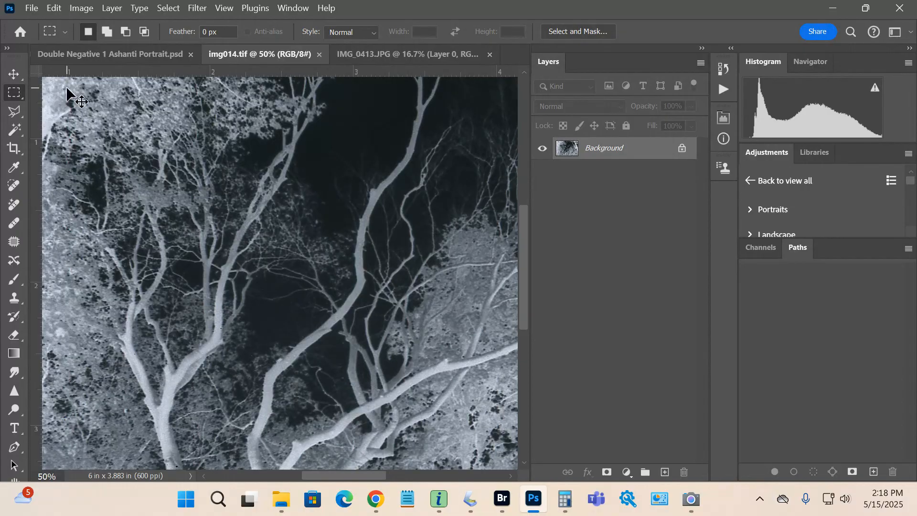
{"action": "key", "text": "ctrl+0"}
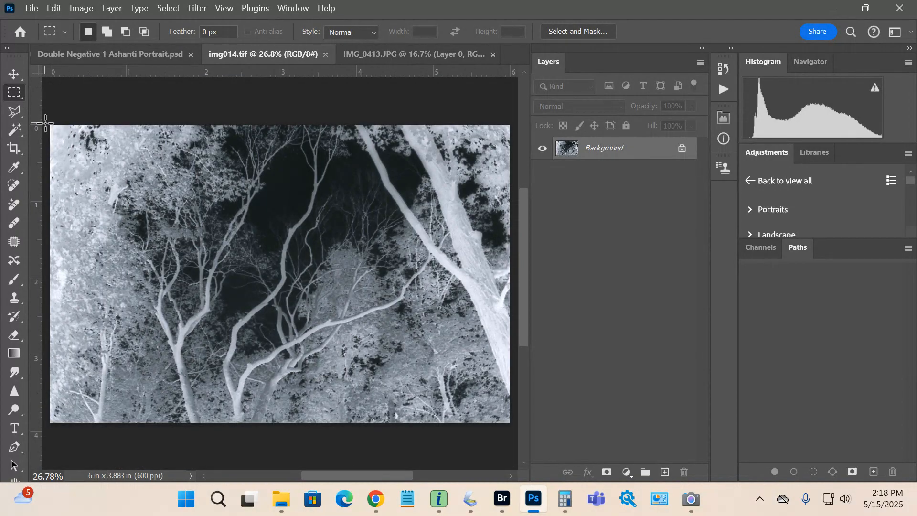
{"action": "left_click_drag", "start_coordinate": [45, 124], "coordinate": [490, 422]}
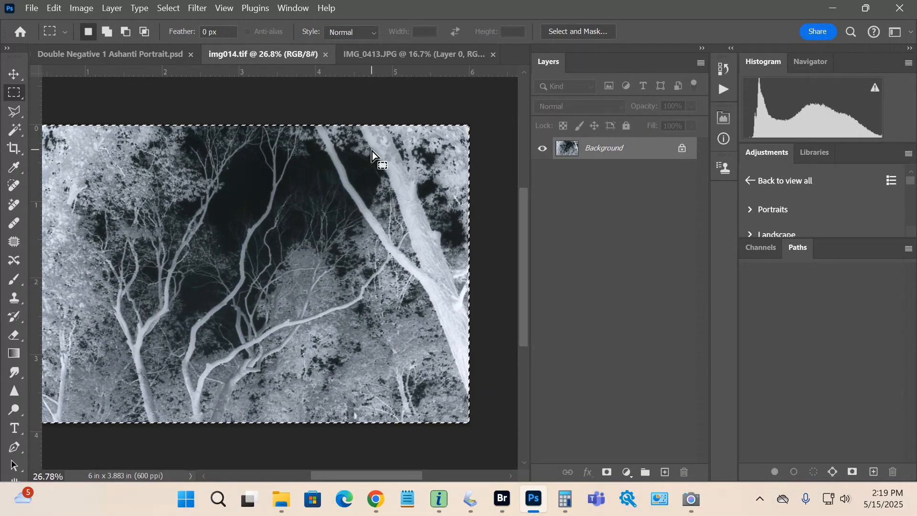
{"action": "key", "text": "ctrl+d"}
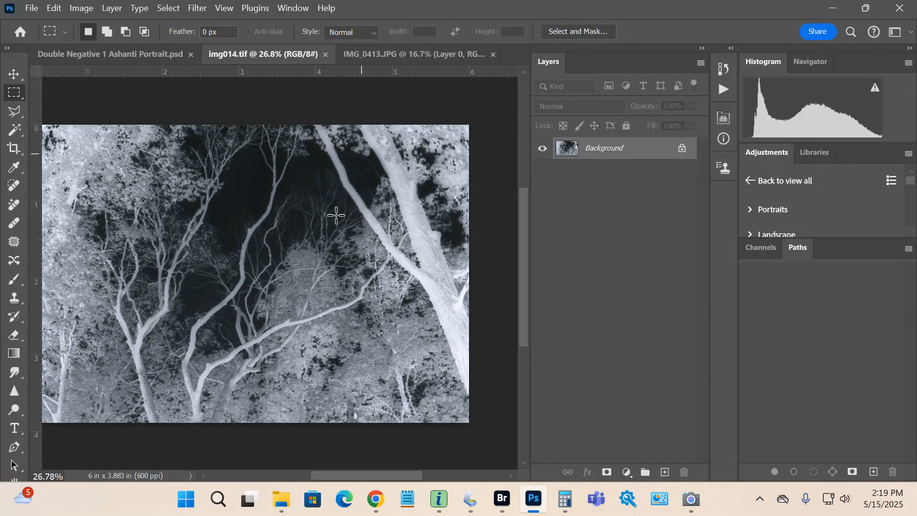
{"action": "left_click_drag", "start_coordinate": [346, 471], "coordinate": [340, 475]}
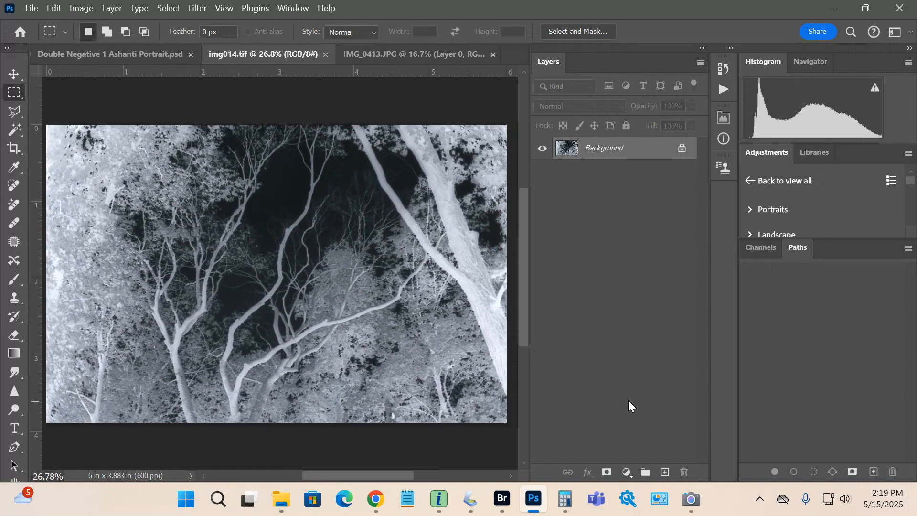
{"action": "left_click_drag", "start_coordinate": [615, 154], "coordinate": [251, 281]}
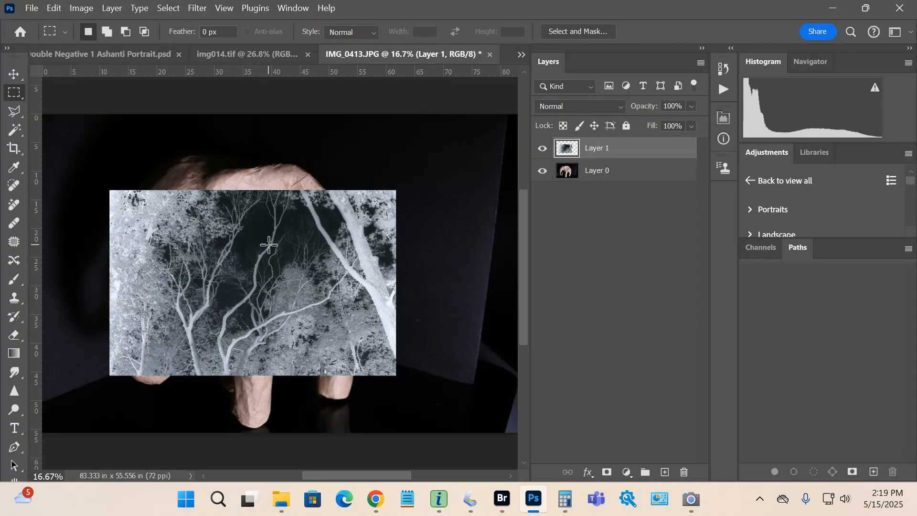
{"action": "scroll", "coordinate": [268, 244], "scroll_direction": "down", "scroll_amount": 1}
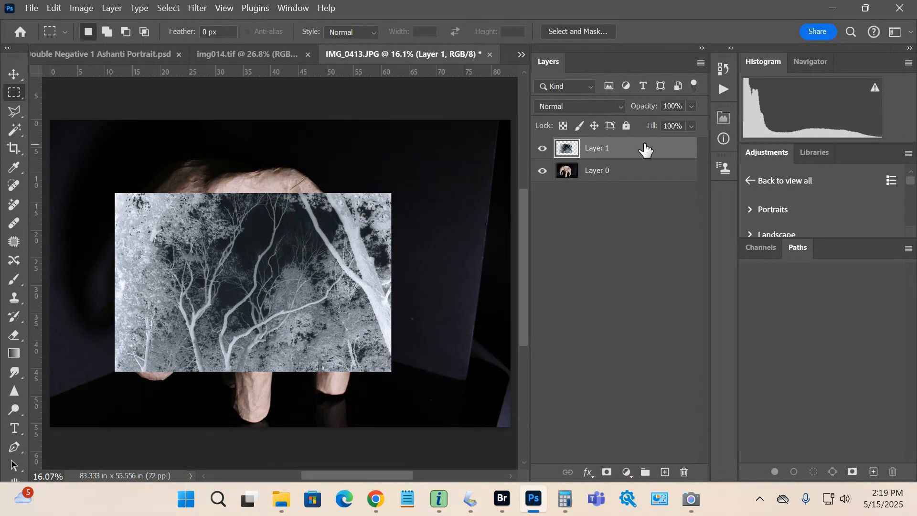
{"action": "left_click", "coordinate": [54, 10]}
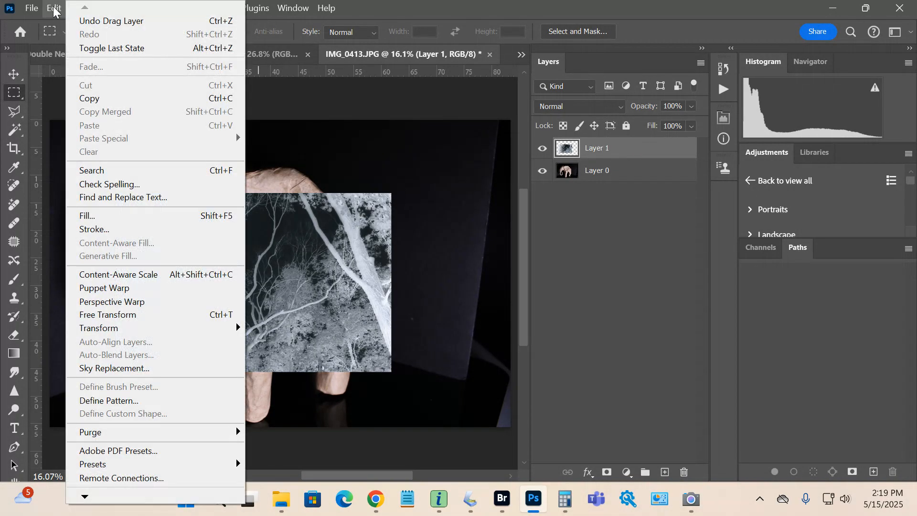
{"action": "mouse_move", "coordinate": [121, 328]}
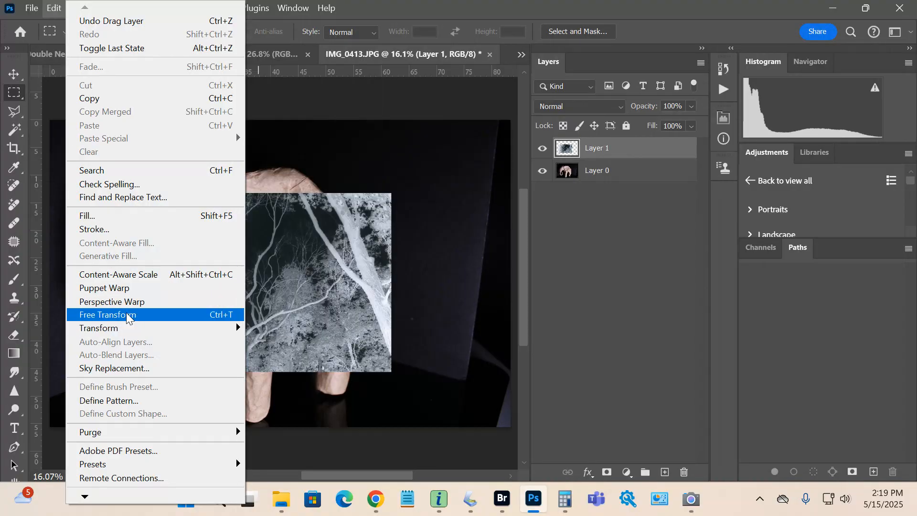
{"action": "left_click", "coordinate": [128, 315]}
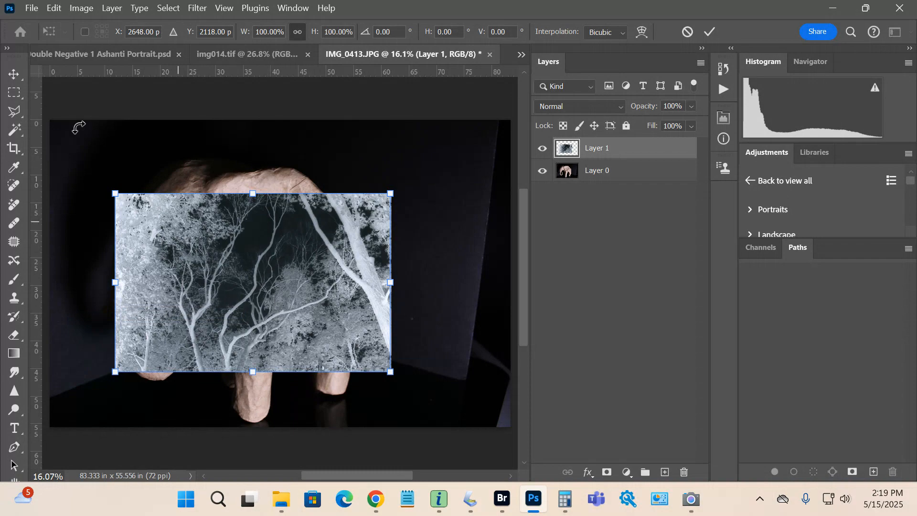
{"action": "left_click", "coordinate": [21, 78]}
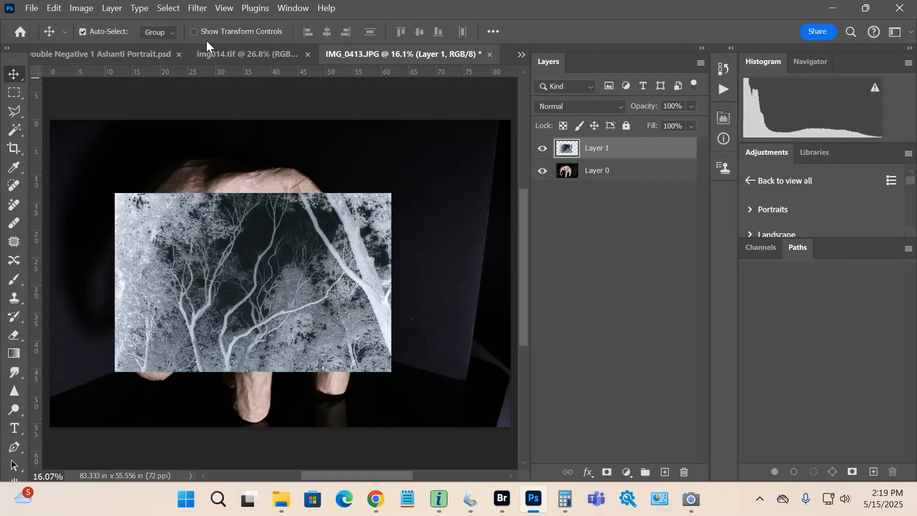
Scale the tree layer up to about 174% so it covers the whole canvas, and confirm the transform
{"action": "left_click", "coordinate": [193, 32]}
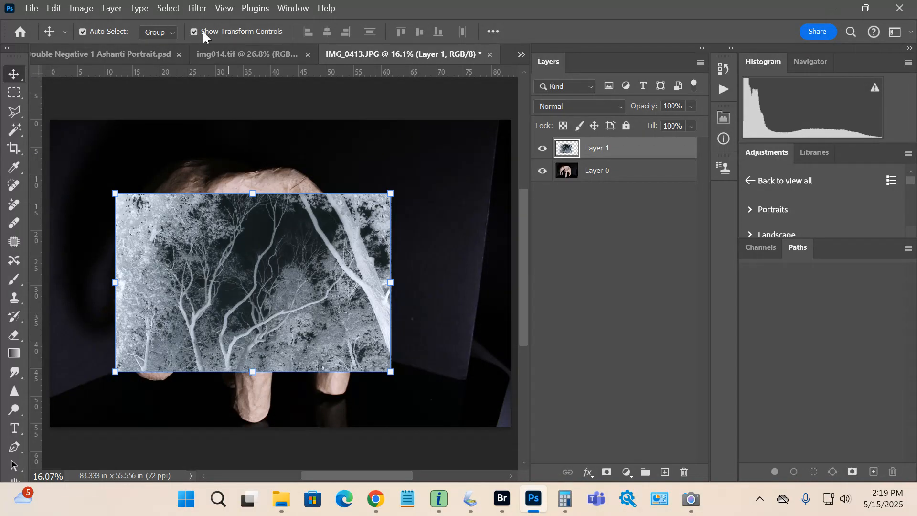
{"action": "left_click_drag", "start_coordinate": [390, 193], "coordinate": [506, 115]}
{"action": "left_click_drag", "start_coordinate": [116, 371], "coordinate": [56, 448]}
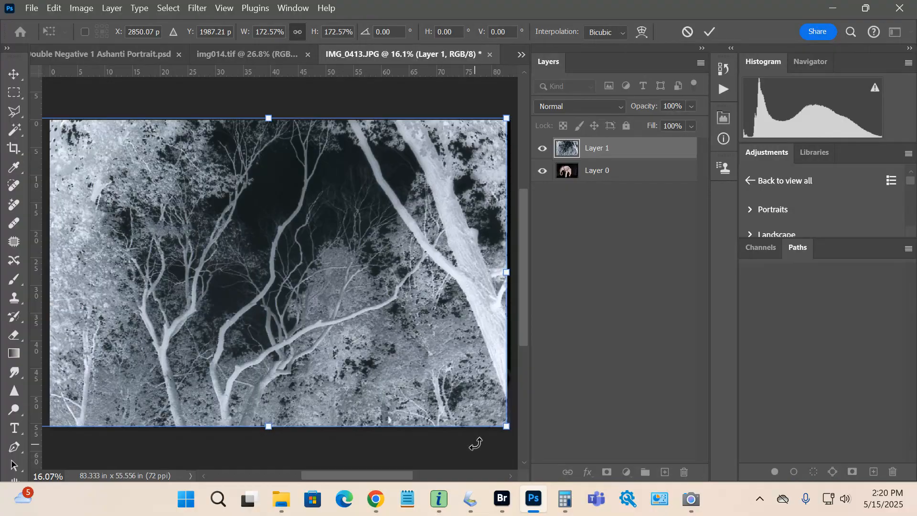
{"action": "left_click_drag", "start_coordinate": [507, 426], "coordinate": [503, 428]}
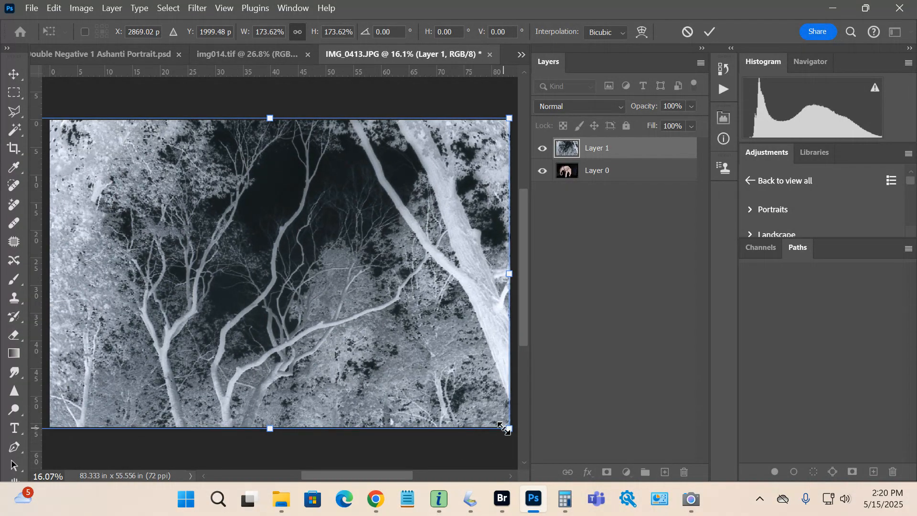
{"action": "key", "text": "Return"}
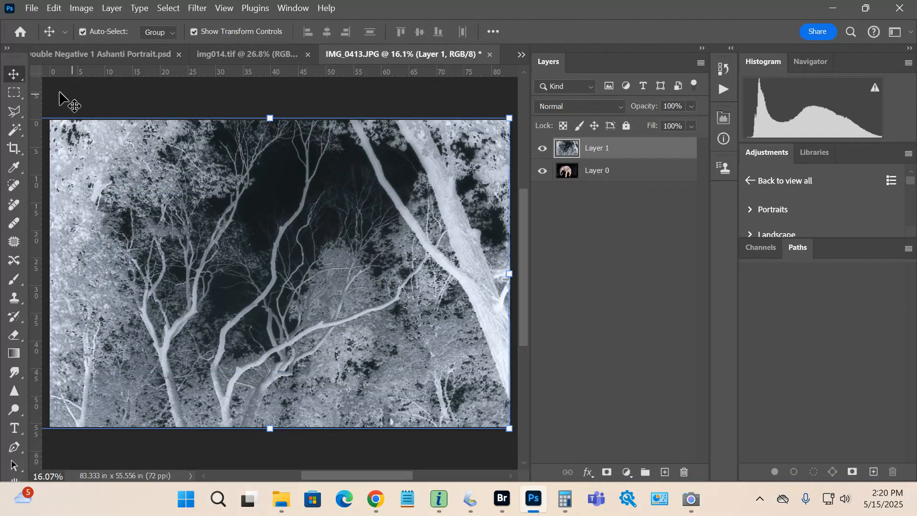
{"action": "left_click", "coordinate": [193, 32]}
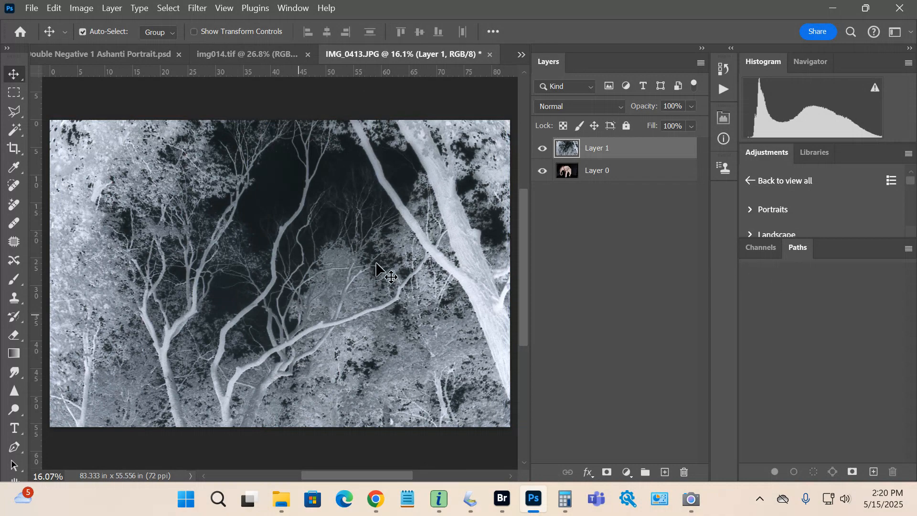
Set the tree layer's blend mode to Difference, briefly trying a lower opacity before returning it to 100%
{"action": "left_click", "coordinate": [620, 106]}
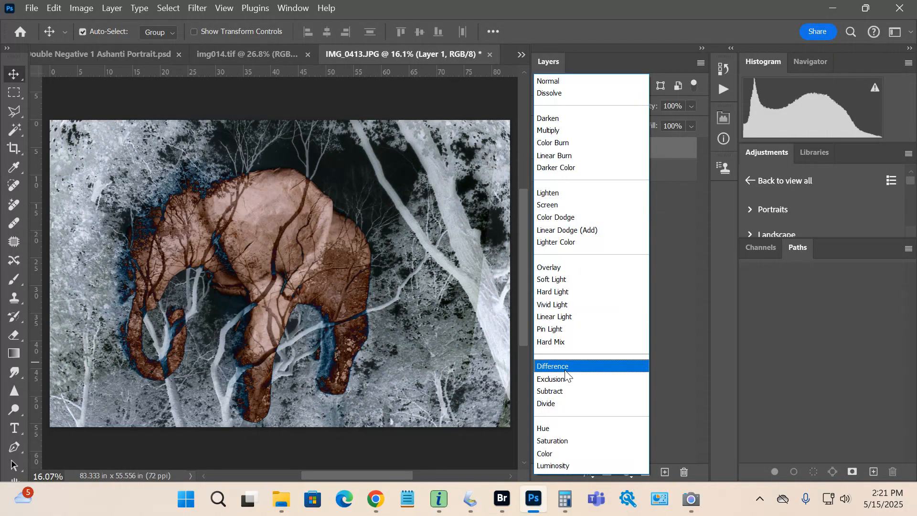
{"action": "left_click", "coordinate": [565, 373]}
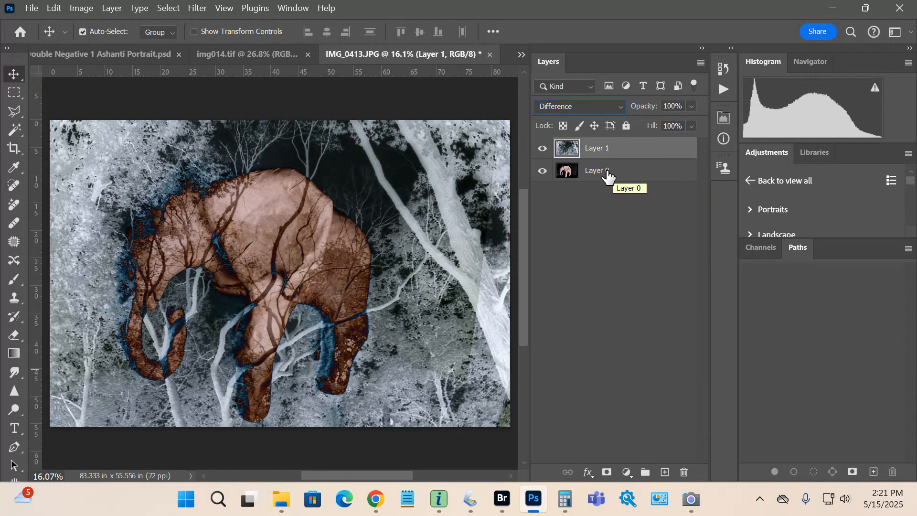
{"action": "left_click", "coordinate": [692, 106]}
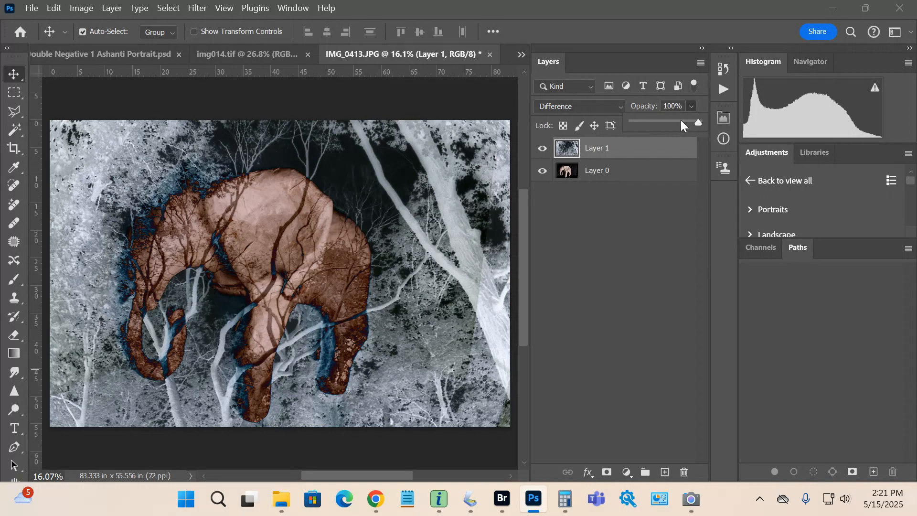
{"action": "left_click_drag", "start_coordinate": [681, 120], "coordinate": [675, 123]}
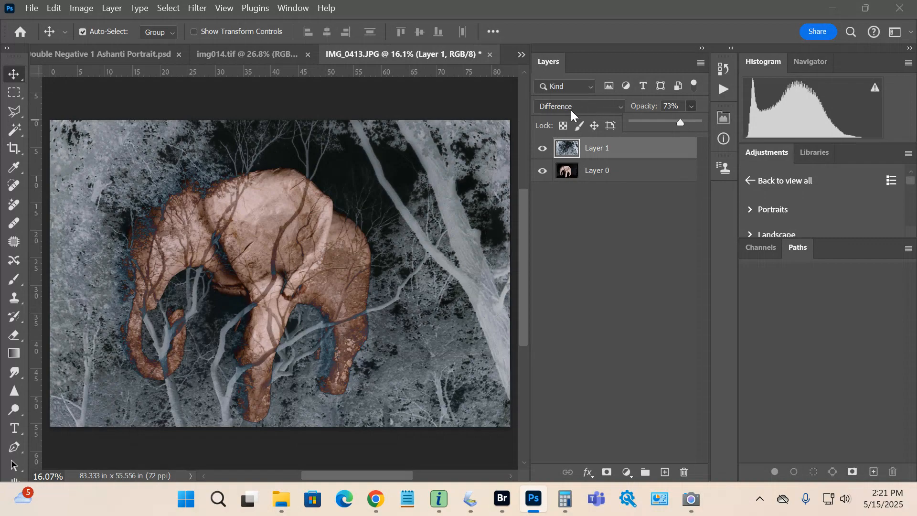
{"action": "left_click_drag", "start_coordinate": [692, 122], "coordinate": [700, 122]}
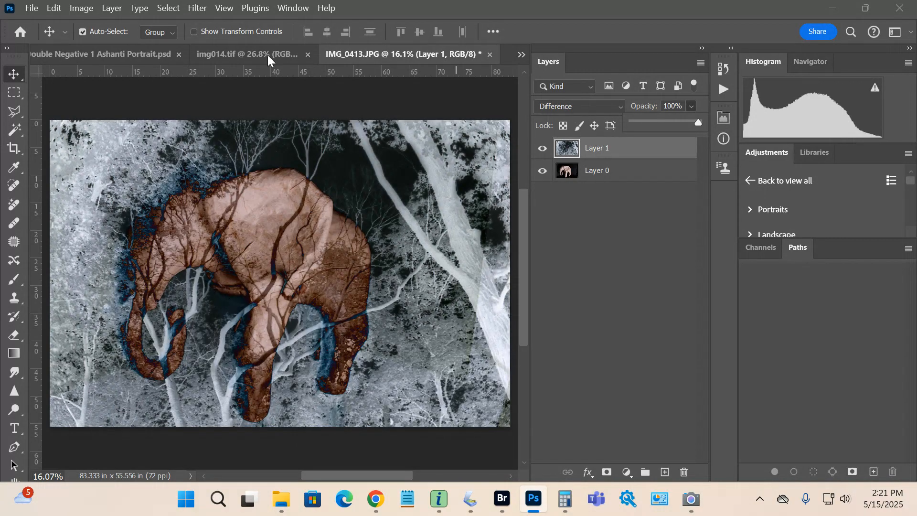
Apply a Photo Filter adjustment with Warming Filter (85) to the tree layer, adjusting its density
{"action": "left_click", "coordinate": [83, 7]}
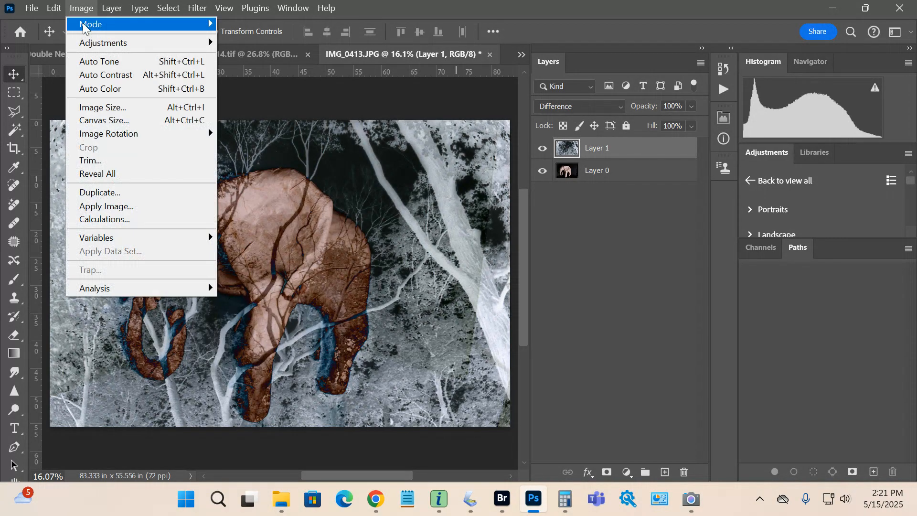
{"action": "mouse_move", "coordinate": [84, 42]}
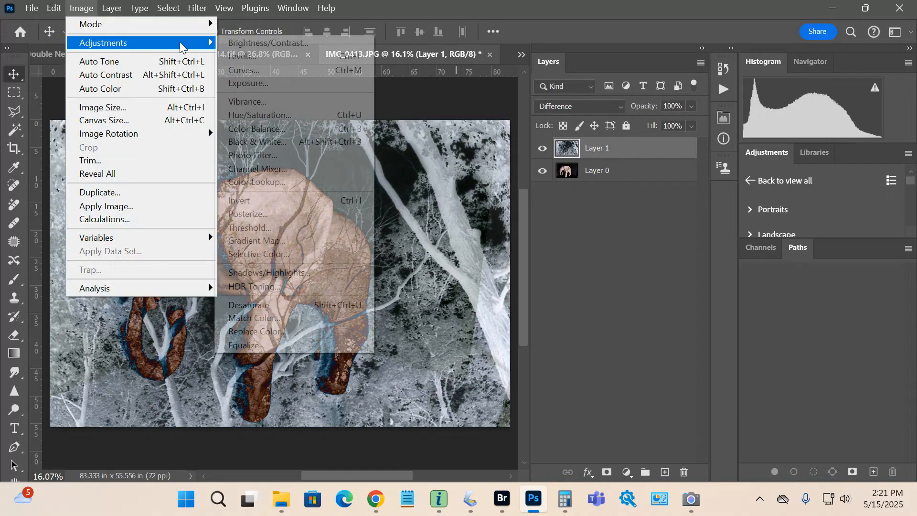
{"action": "left_click", "coordinate": [294, 156]}
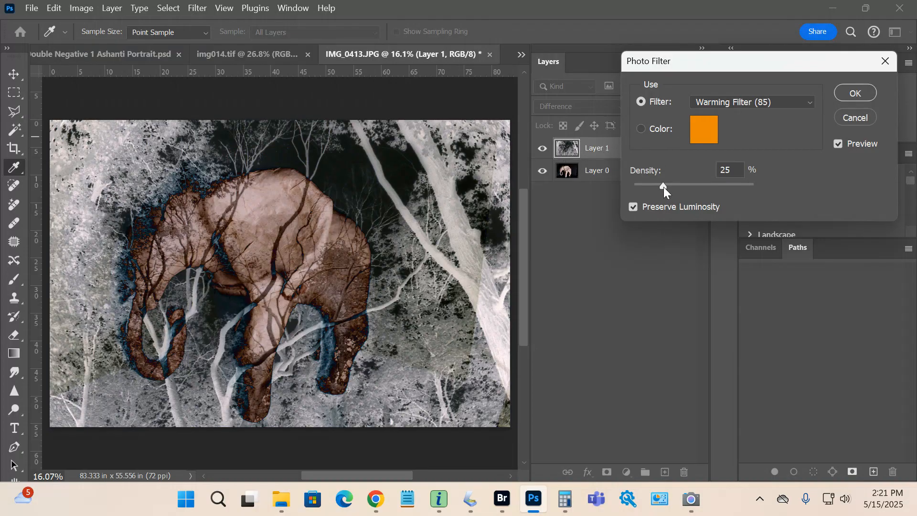
{"action": "left_click", "coordinate": [749, 191]}
{"action": "left_click_drag", "start_coordinate": [753, 192], "coordinate": [686, 190]}
{"action": "left_click_drag", "start_coordinate": [692, 188], "coordinate": [700, 188]}
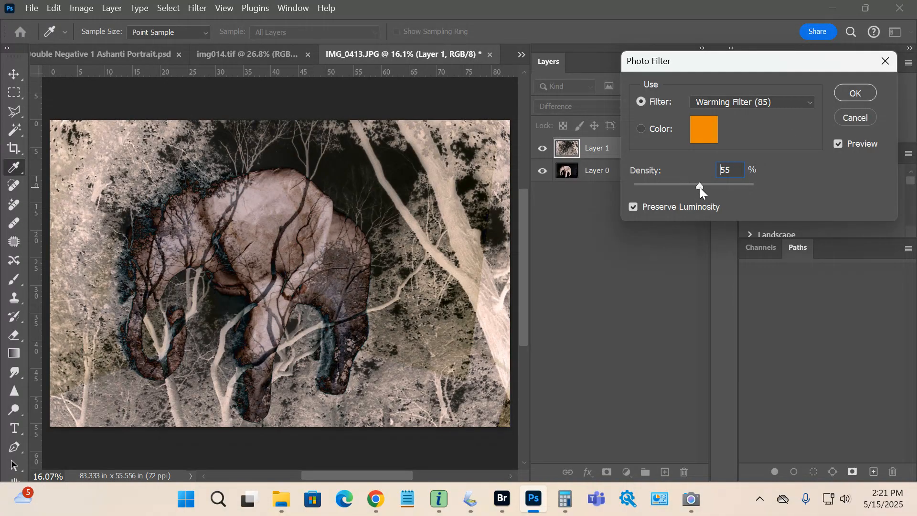
{"action": "left_click", "coordinate": [845, 94]}
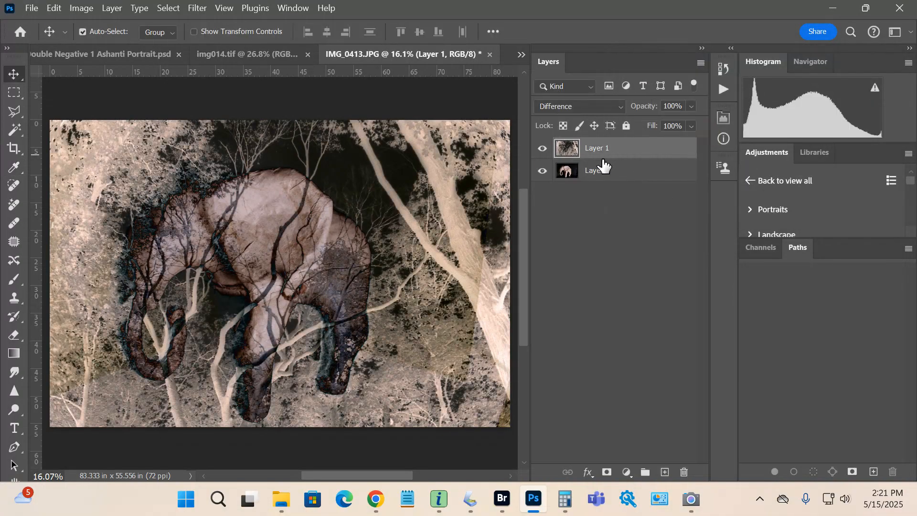
Start Save As and name the file Double Neg 1 Elephant
{"action": "left_click", "coordinate": [33, 9]}
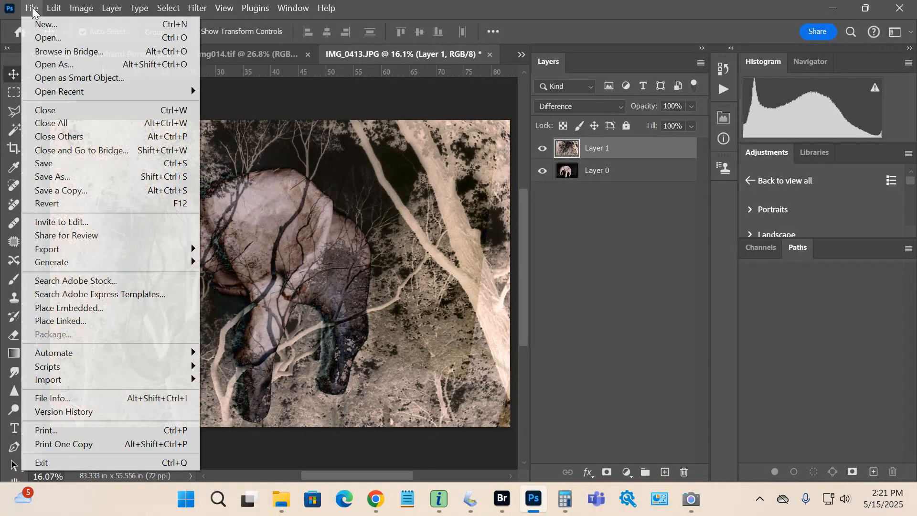
{"action": "left_click", "coordinate": [50, 177]}
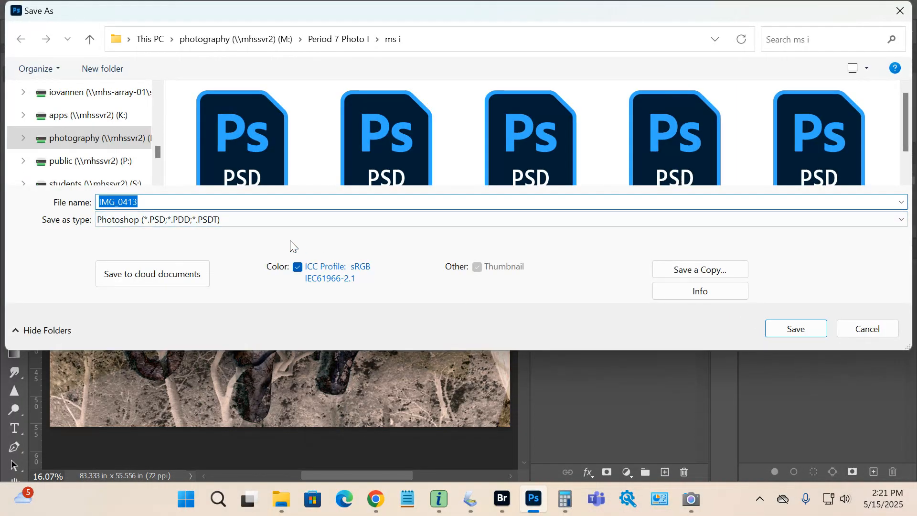
{"action": "type", "text": "Double N"}
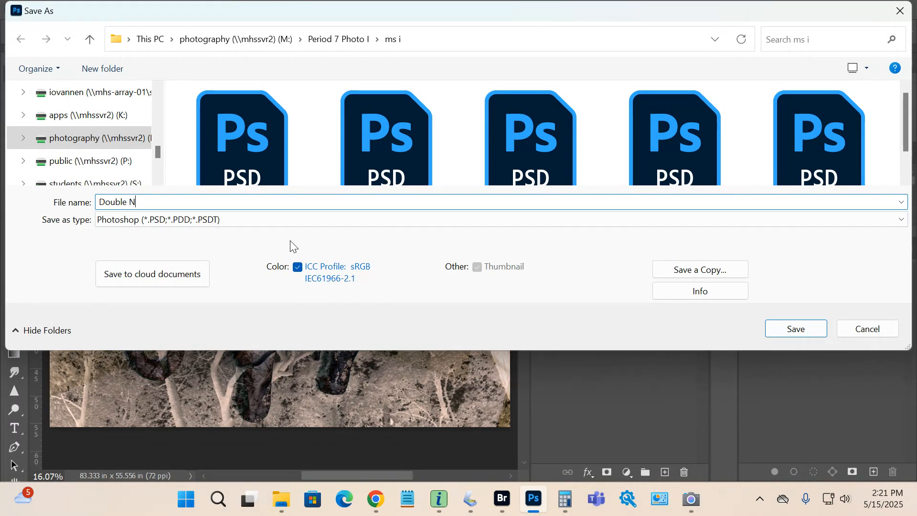
{"action": "type", "text": "eg"}
{"action": "type", "text": "1 Elephant"}
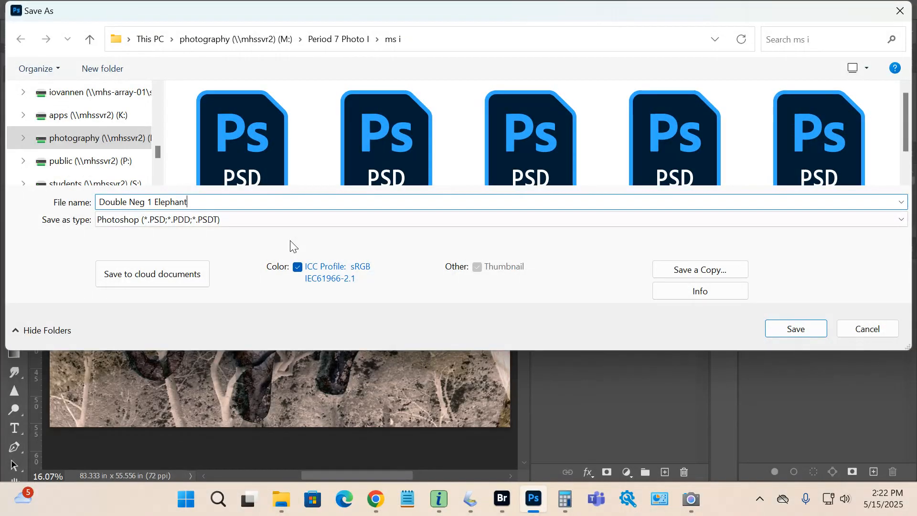
Save the file as a Photoshop document into the Ms i folder under Period 2 Photo II, keeping Maximize Compatibility
{"action": "left_click", "coordinate": [254, 37]}
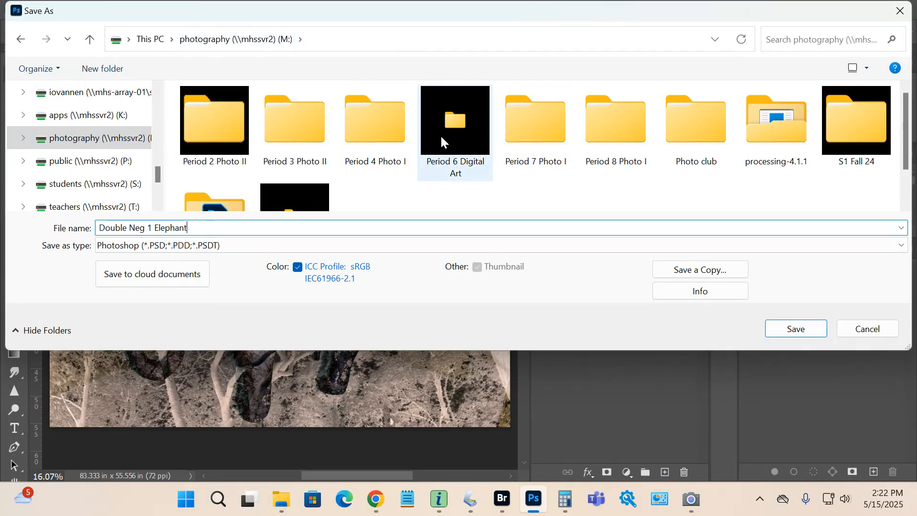
{"action": "double_click", "coordinate": [235, 128]}
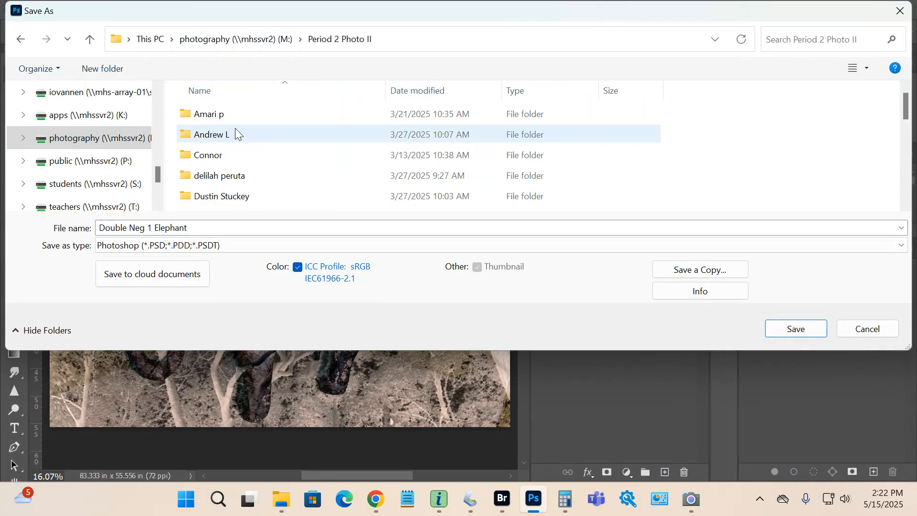
{"action": "scroll", "coordinate": [244, 157], "scroll_direction": "down", "scroll_amount": 6}
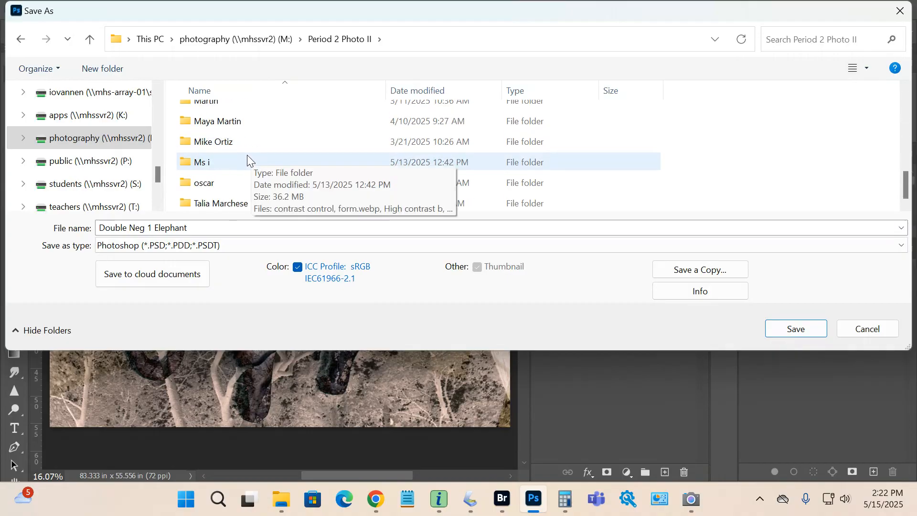
{"action": "double_click", "coordinate": [247, 160]}
{"action": "left_click", "coordinate": [790, 329]}
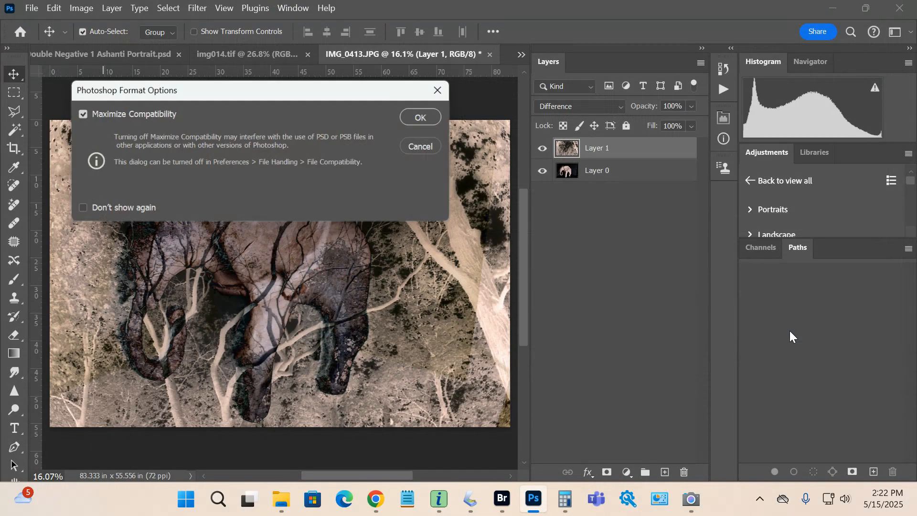
{"action": "left_click", "coordinate": [424, 117]}
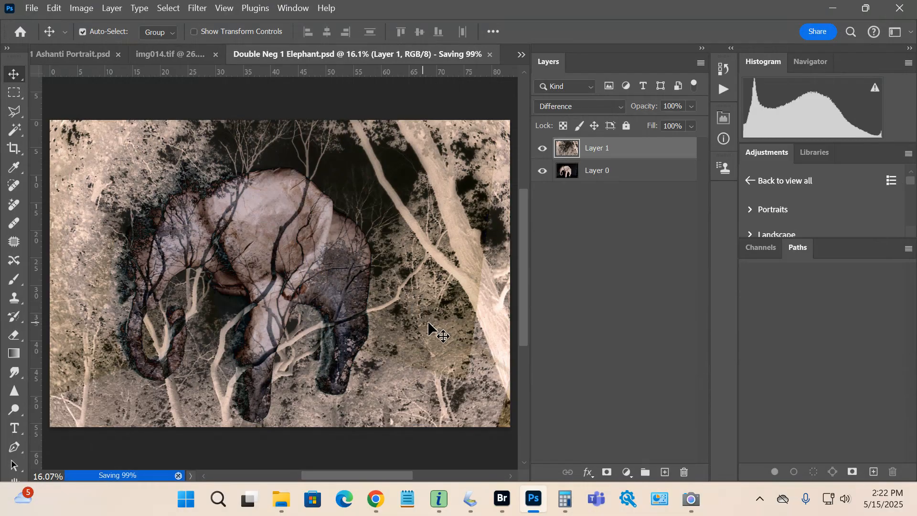